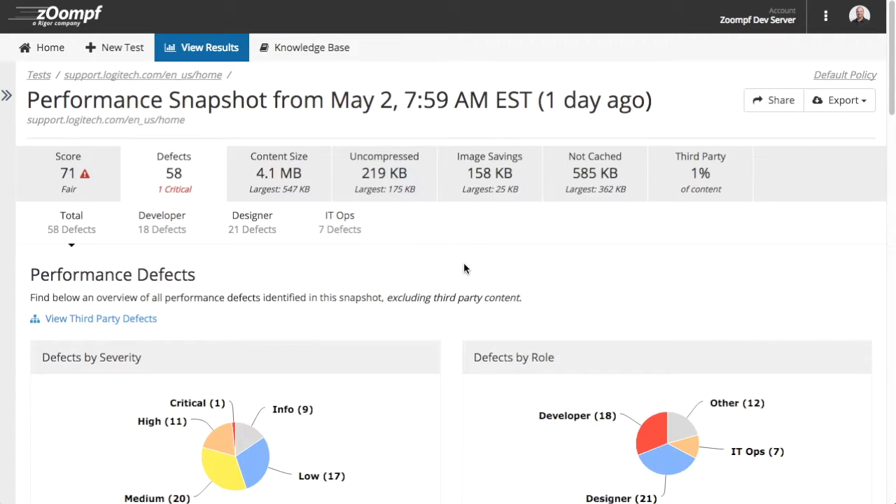
# - Mute the JPEG Candidate Image (Transparent PNG), Unoptimized Image (PNG) and Unoptimized Image (Animated GIF) defects, and view the muted list
pyautogui.scroll(-1, 463, 262)
pyautogui.scroll(-6, 460, 275)
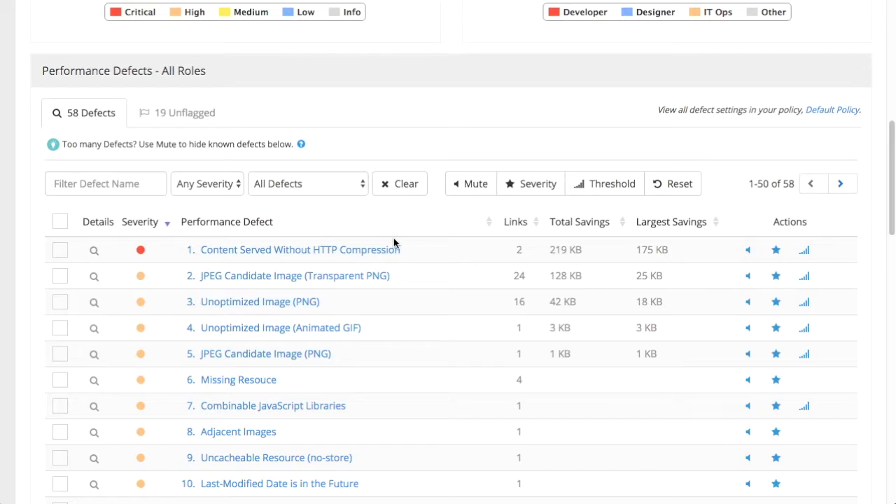
pyautogui.click(61, 301)
pyautogui.click(61, 327)
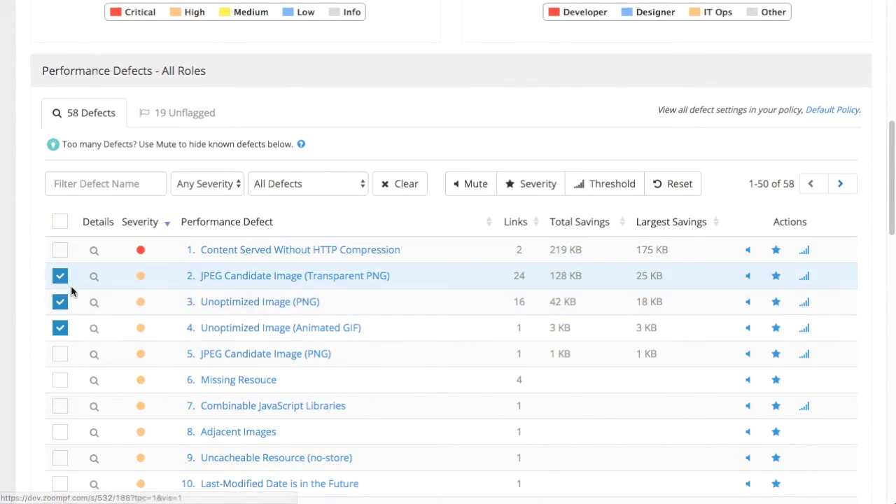
pyautogui.click(466, 185)
pyautogui.click(223, 275)
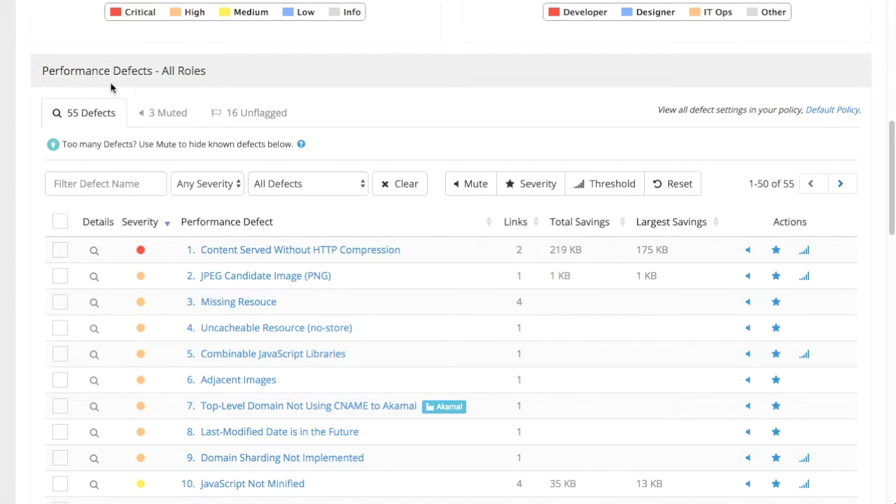
pyautogui.click(165, 114)
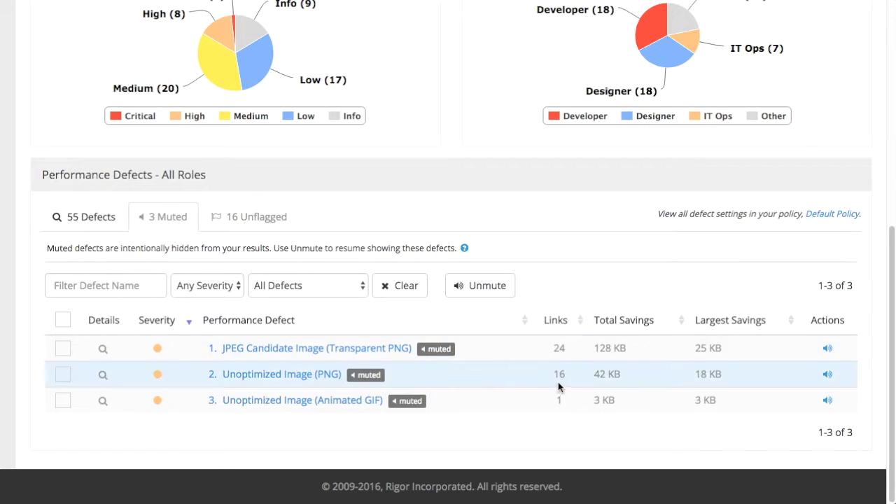
# - Return to the active defects list and change the severity of Combinable JavaScript Libraries to Critical
pyautogui.click(110, 216)
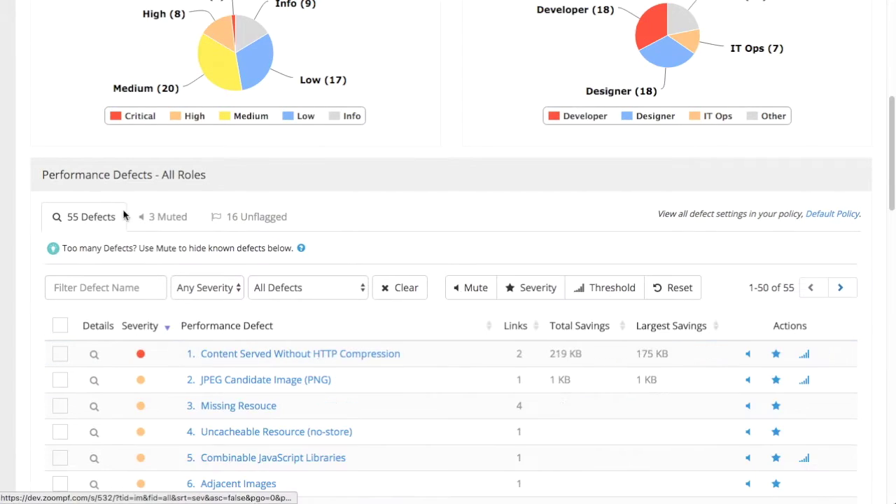
pyautogui.scroll(-5, 354, 352)
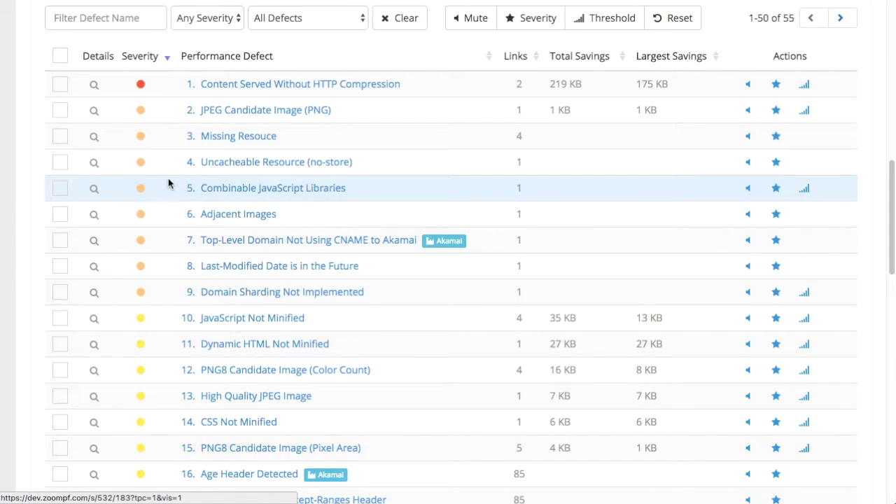
pyautogui.moveTo(143, 193)
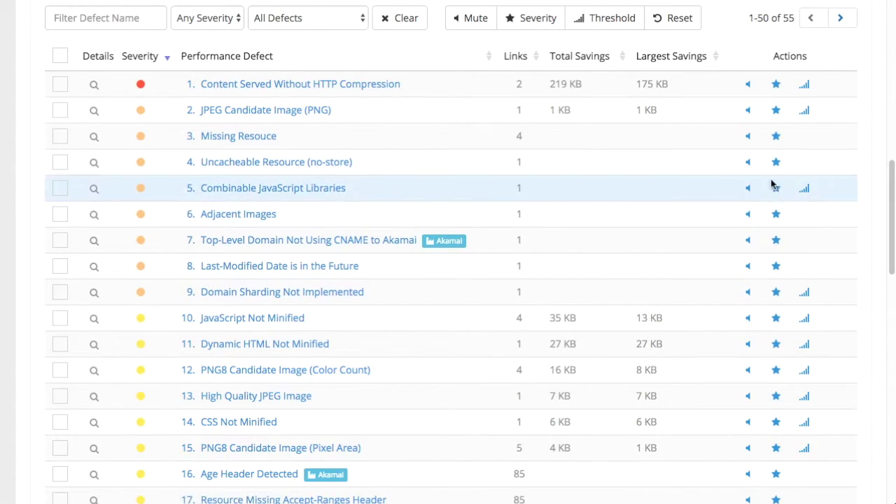
pyautogui.click(777, 190)
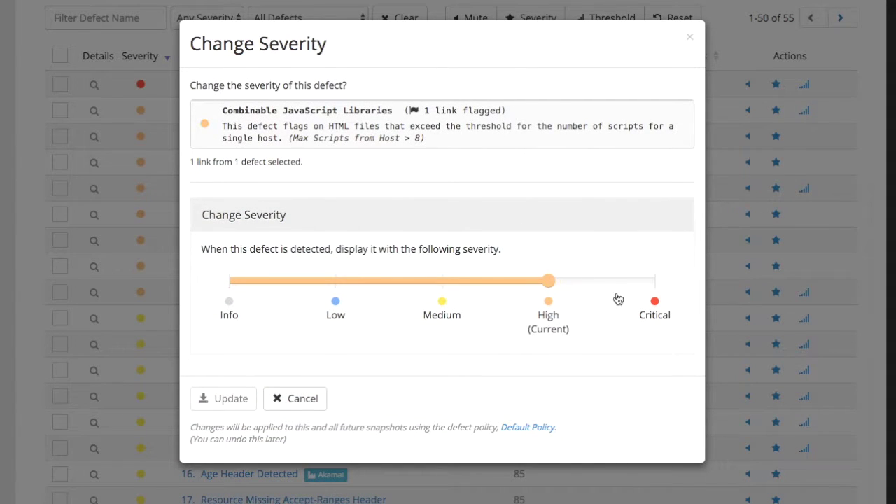
pyautogui.click(651, 301)
pyautogui.click(231, 398)
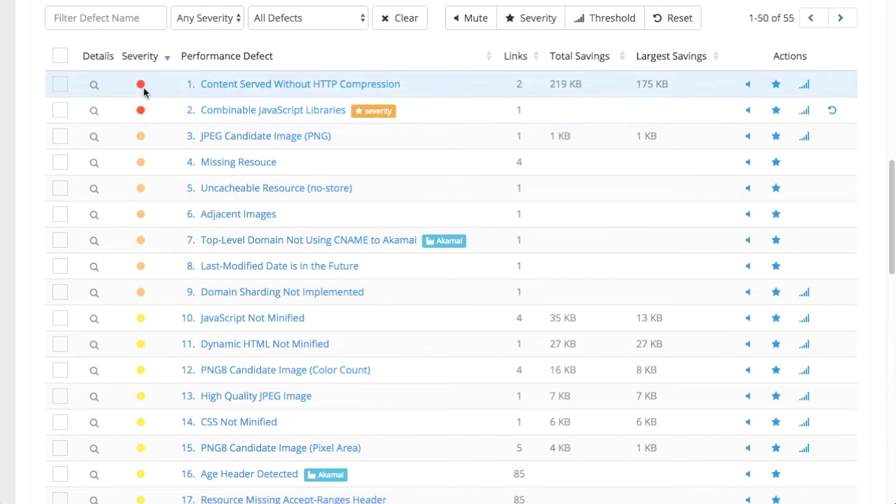
# - Examine the snapshot's summary figures and the charts of defects by severity and by role
pyautogui.scroll(1, 194, 104)
pyautogui.scroll(10, 193, 105)
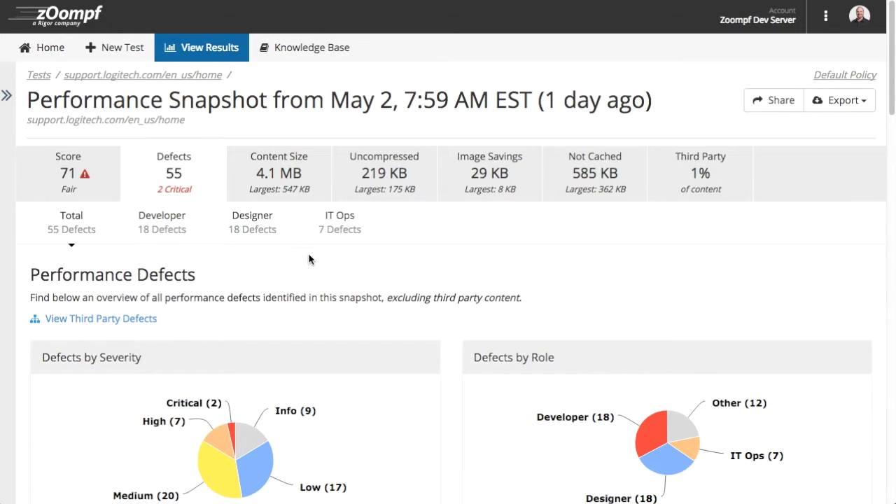
pyautogui.scroll(-1, 404, 275)
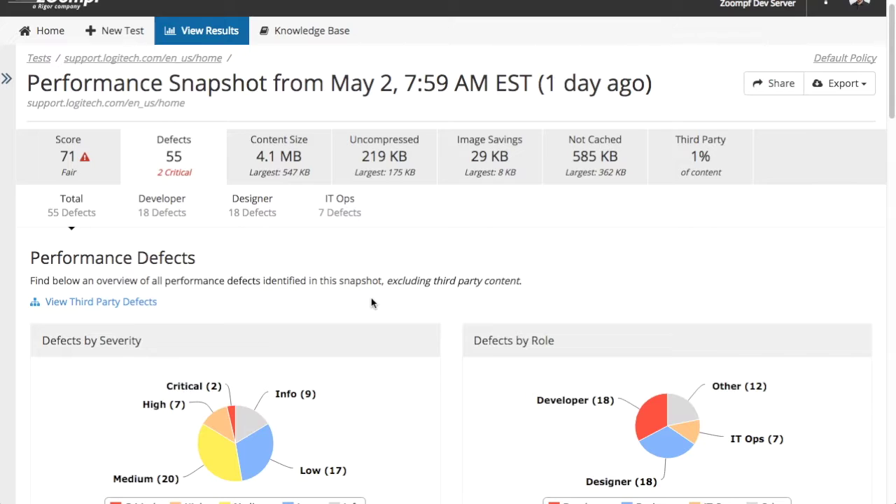
pyautogui.scroll(-2, 372, 289)
pyautogui.scroll(-2, 380, 275)
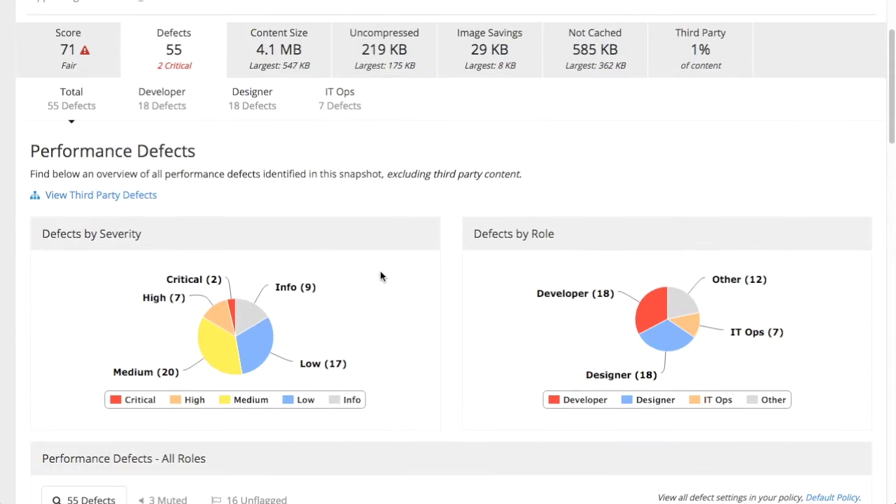
pyautogui.scroll(1, 381, 277)
pyautogui.scroll(4, 382, 280)
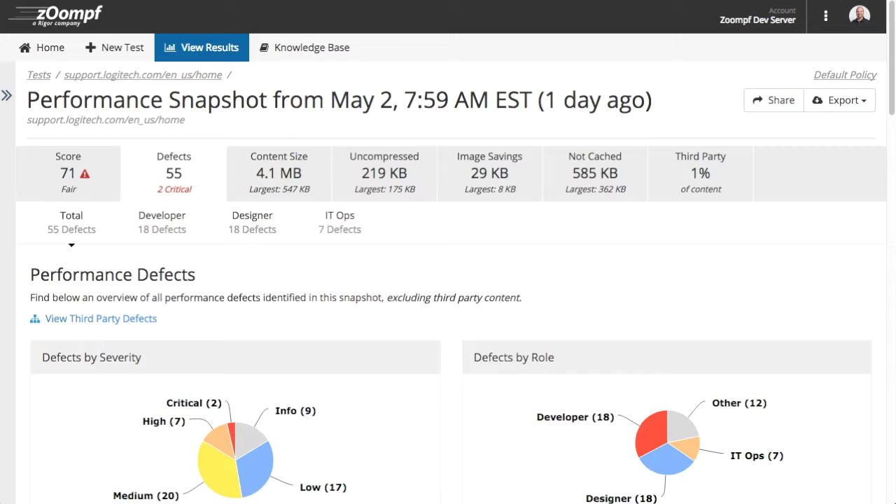
pyautogui.scroll(-2, 420, 329)
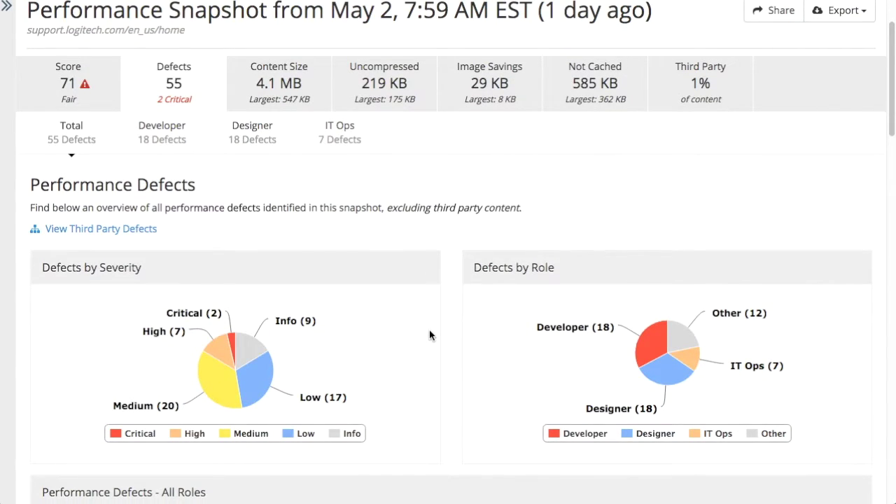
pyautogui.scroll(-1, 424, 331)
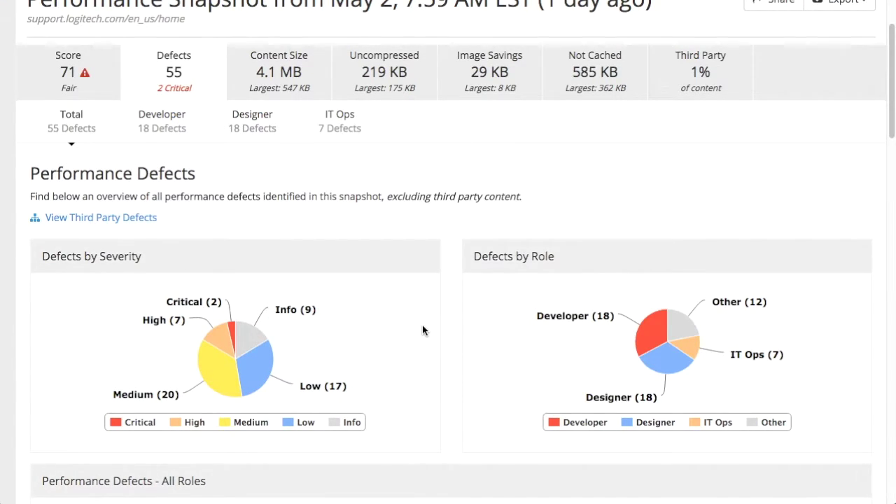
# - Open the Content Served Without HTTP Compression defect and review its unflagged URLs
pyautogui.scroll(-3, 422, 325)
pyautogui.scroll(-3, 423, 328)
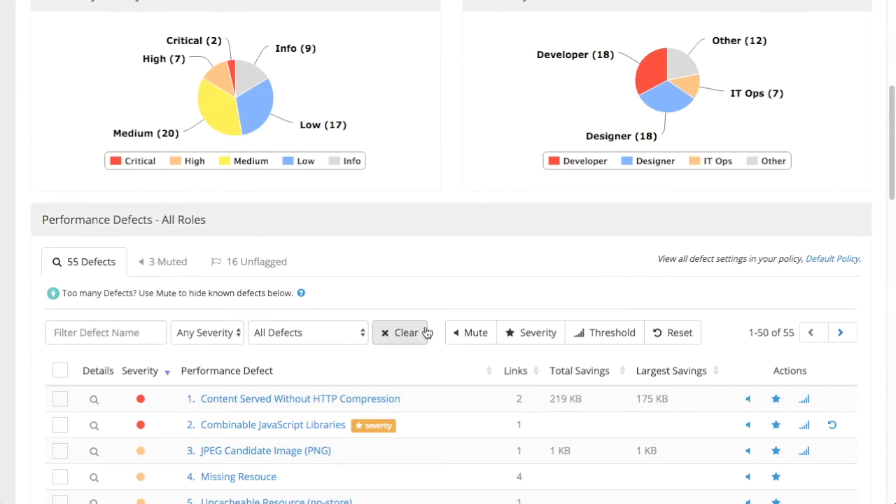
pyautogui.click(282, 400)
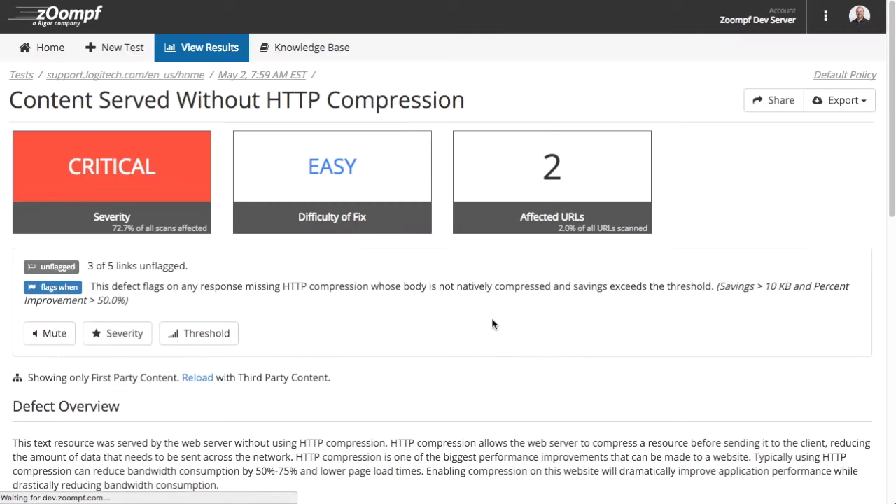
pyautogui.scroll(-6, 494, 301)
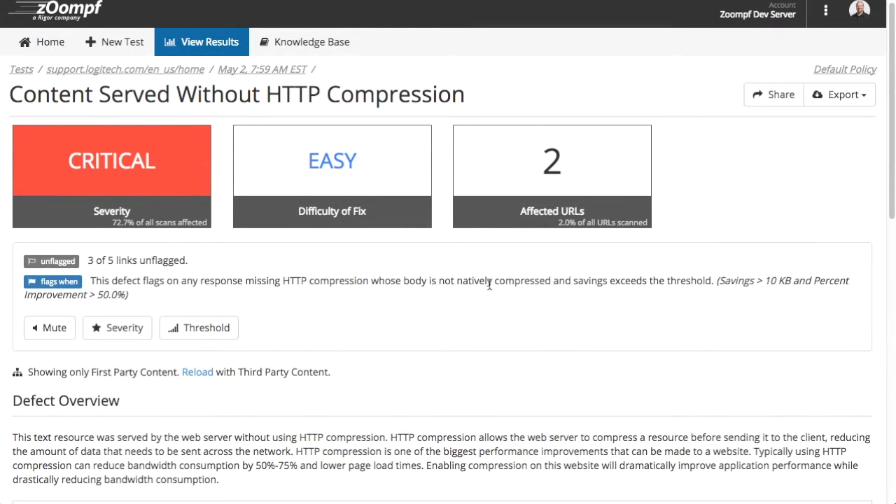
pyautogui.scroll(-3, 491, 310)
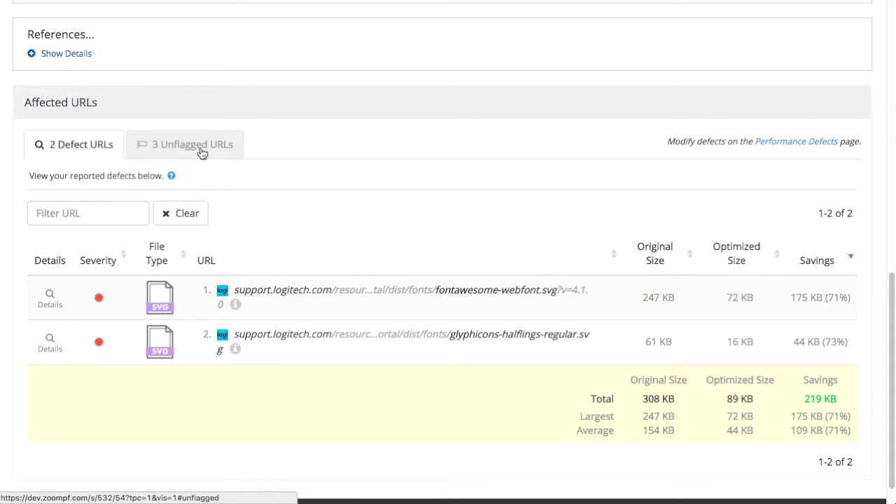
pyautogui.click(200, 144)
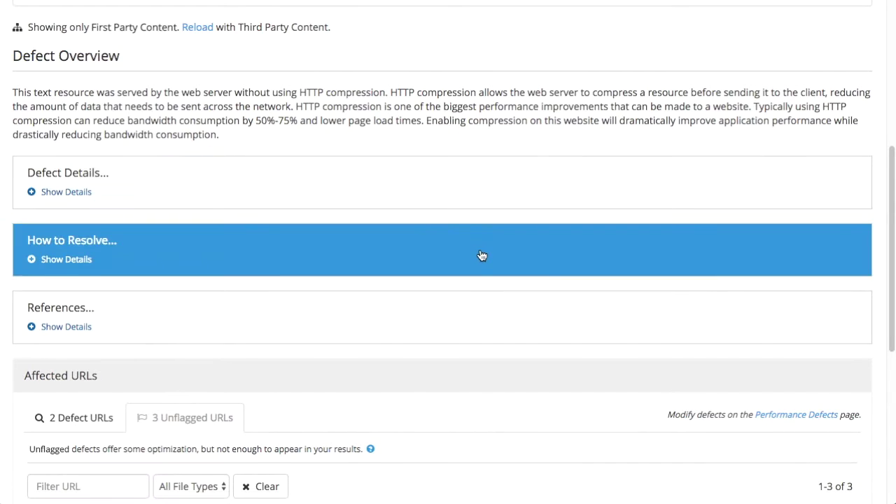
pyautogui.scroll(-3, 476, 254)
pyautogui.scroll(-2, 457, 289)
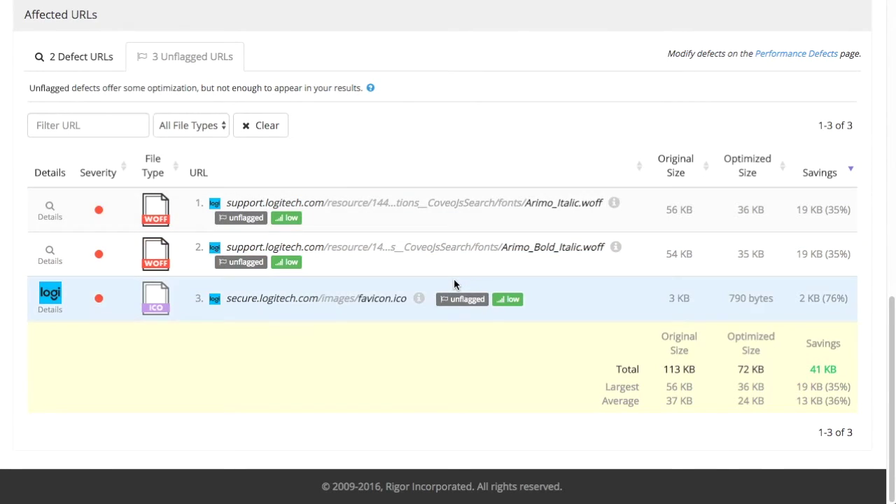
# - Set the flagging threshold of the Content Served Without HTTP Compression defect to Low
pyautogui.scroll(5, 496, 280)
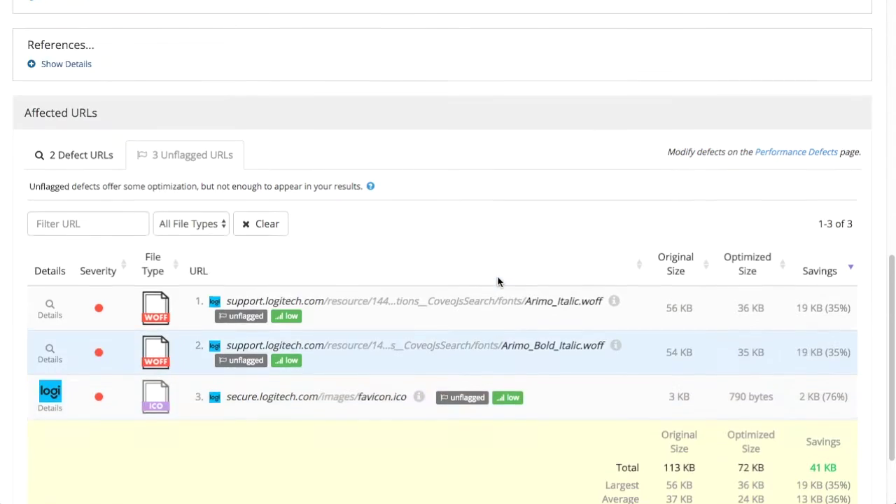
pyautogui.scroll(2, 496, 278)
pyautogui.scroll(3, 620, 120)
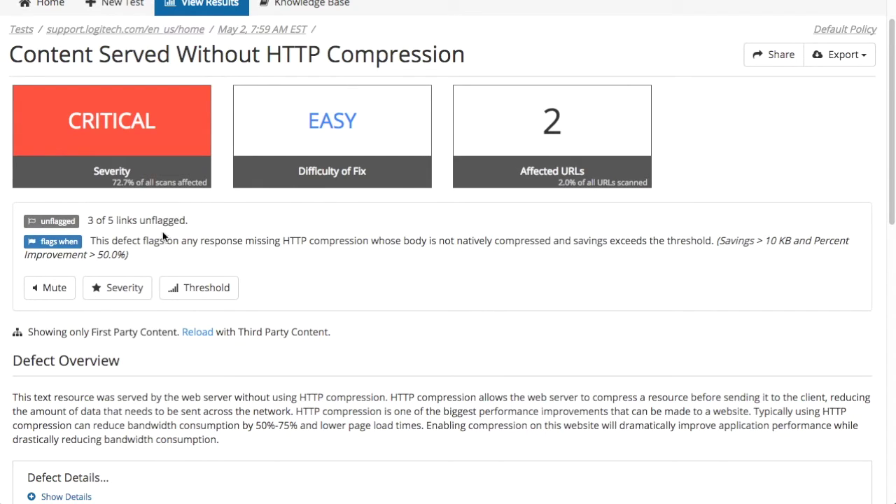
pyautogui.scroll(-10, 667, 255)
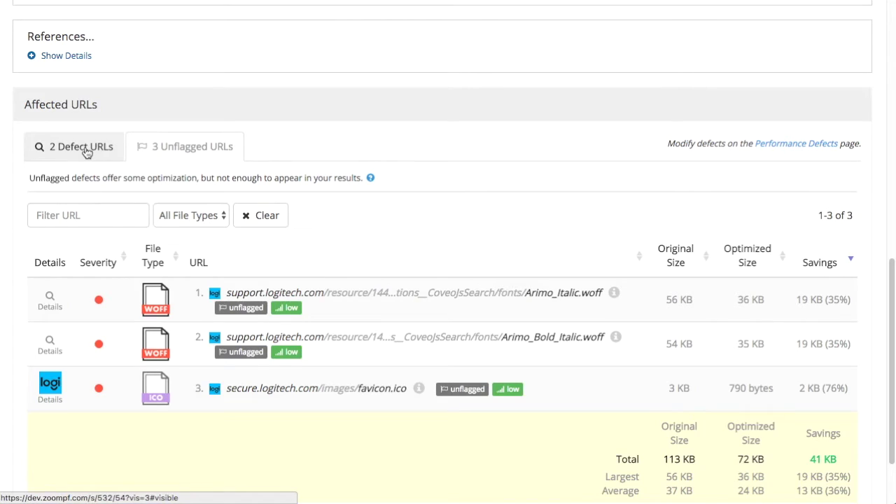
pyautogui.scroll(10, 364, 209)
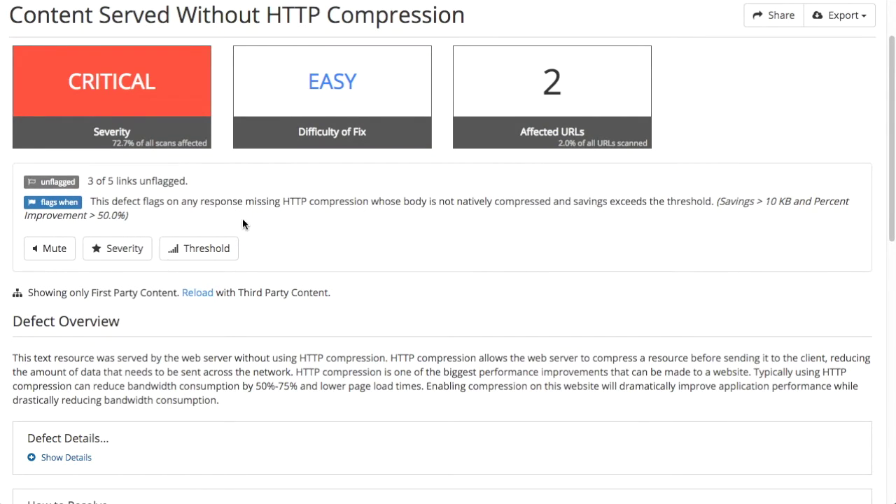
pyautogui.click(207, 249)
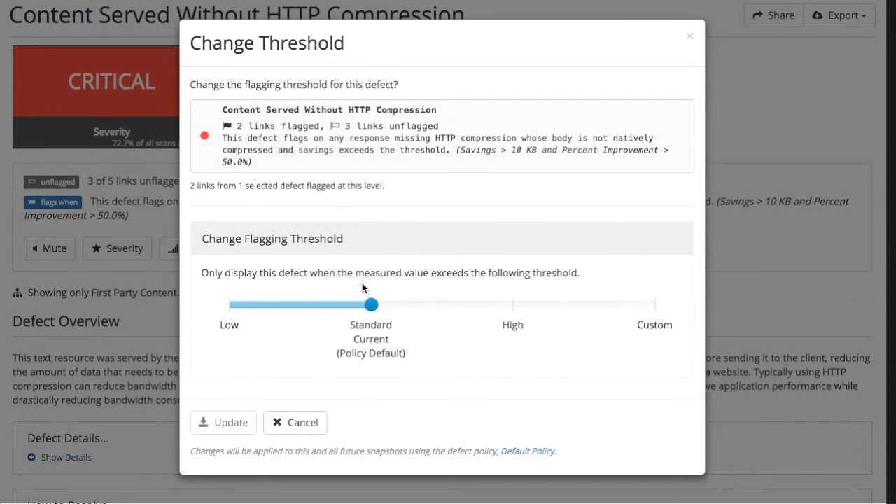
pyautogui.moveTo(357, 306); pyautogui.dragTo(252, 315)
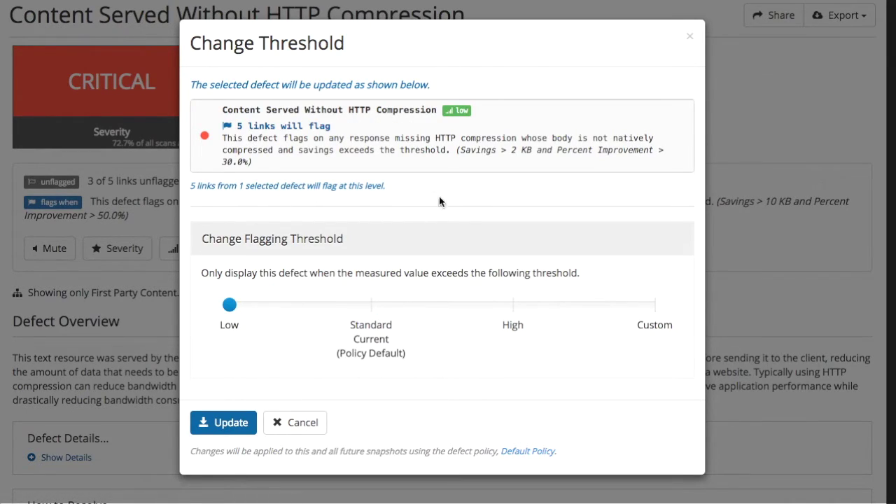
pyautogui.click(230, 422)
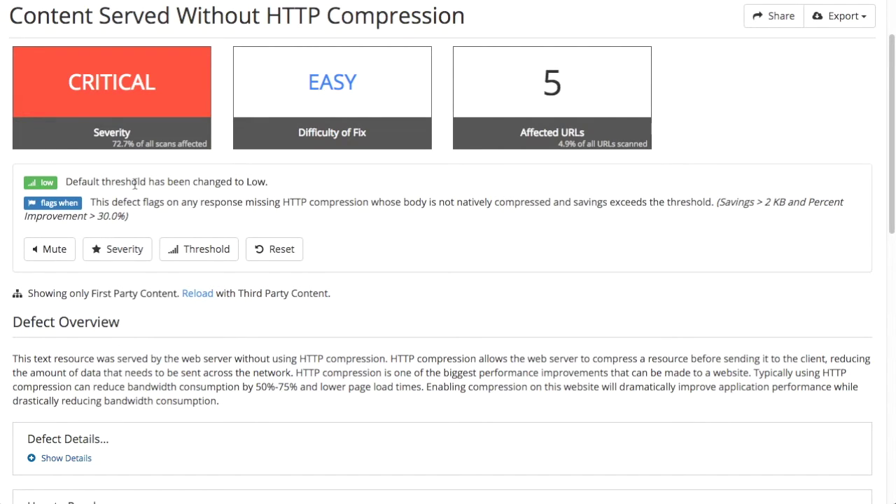
# - Check the affected URLs, and raise the HTTP compression defect's flagging threshold to High
pyautogui.scroll(-8, 485, 302)
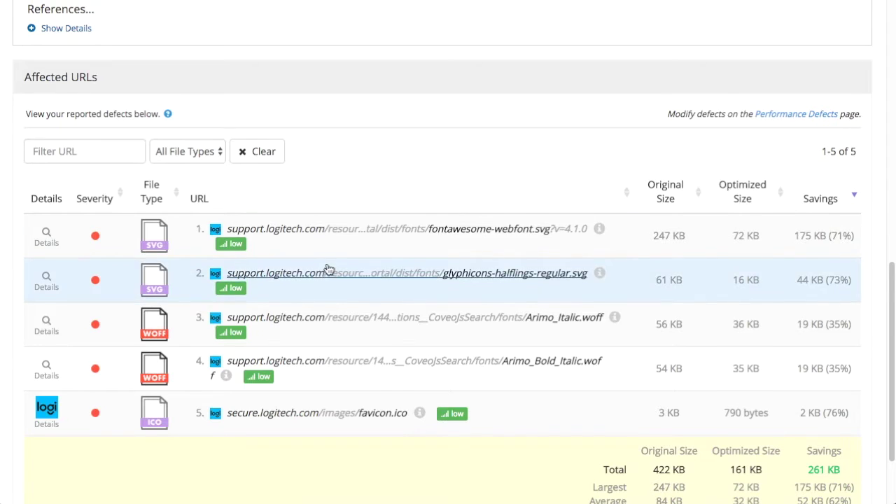
pyautogui.scroll(9, 326, 266)
pyautogui.click(201, 316)
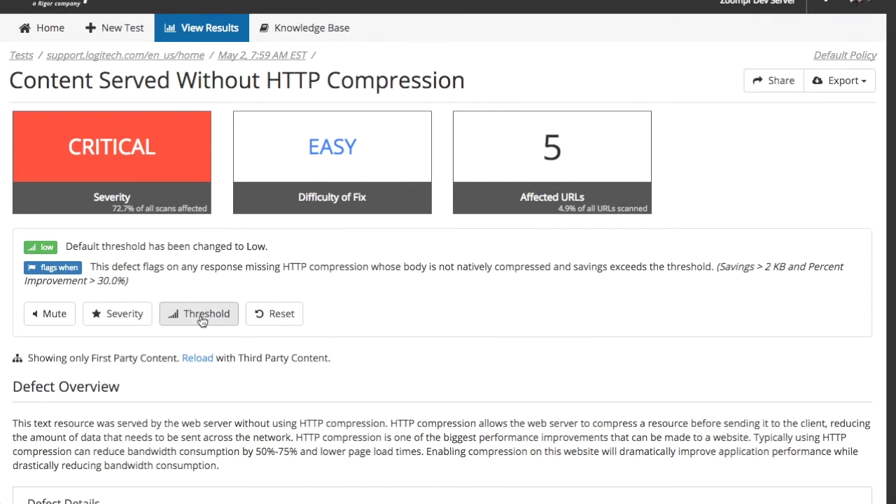
pyautogui.moveTo(229, 308); pyautogui.dragTo(485, 334)
pyautogui.click(240, 422)
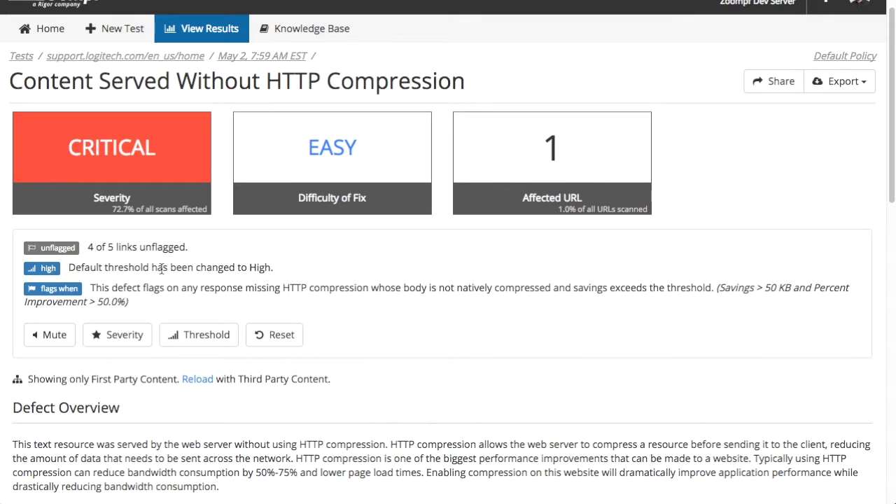
# - Review the unflagged URLs and the URLs still reported as defects under Affected URLs
pyautogui.scroll(-1, 521, 315)
pyautogui.scroll(-10, 519, 277)
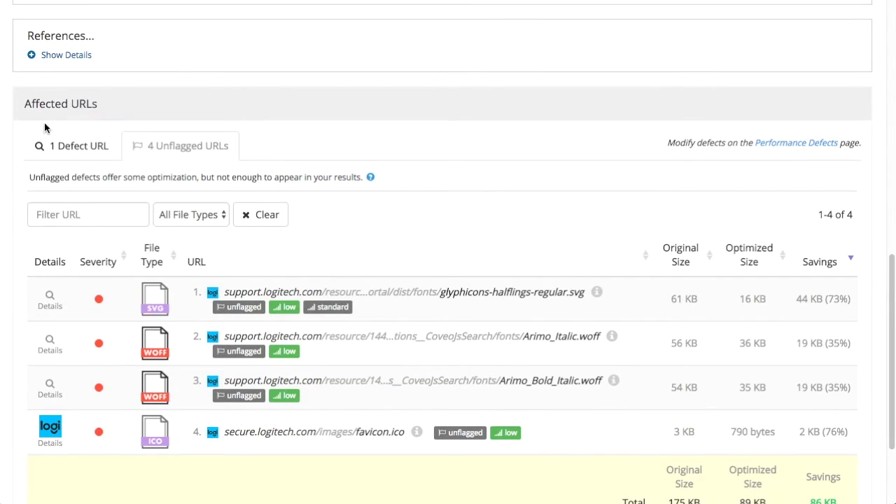
pyautogui.click(70, 144)
pyautogui.scroll(-3, 360, 277)
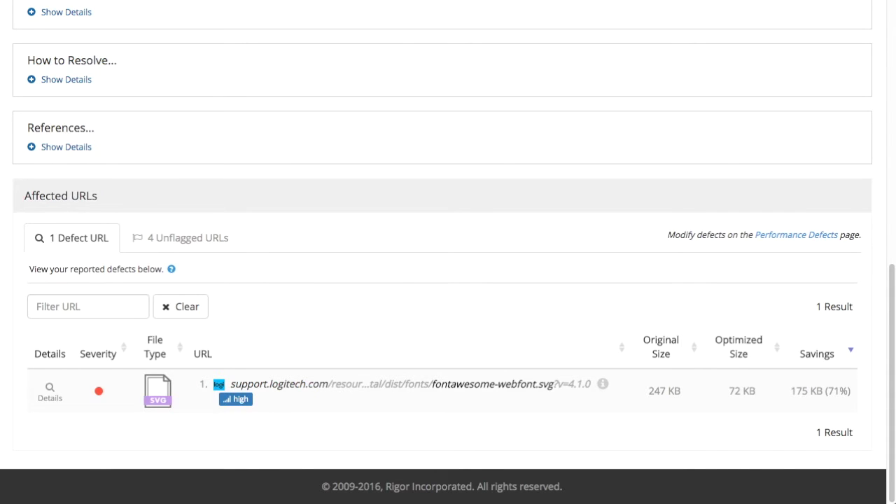
# - Set a custom flagging threshold for the Content Served Without HTTP Compression defect, with savings above 100000 bytes (97 KB)
pyautogui.scroll(15, 338, 286)
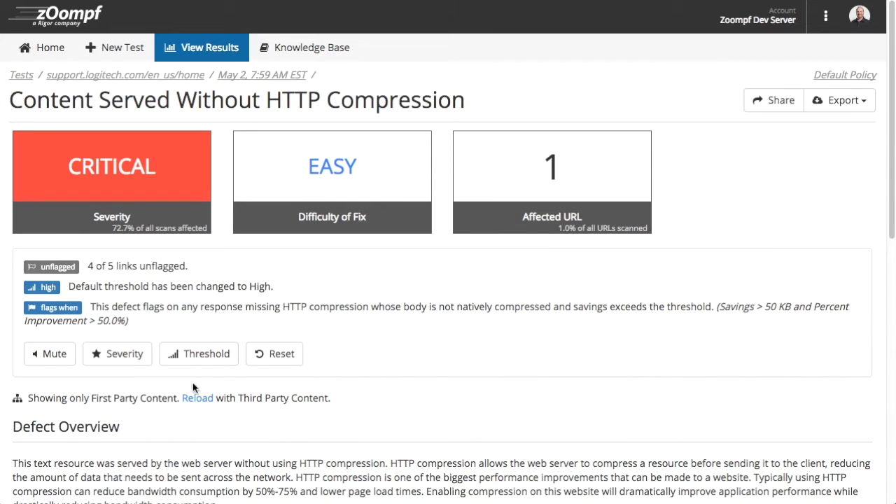
pyautogui.click(202, 354)
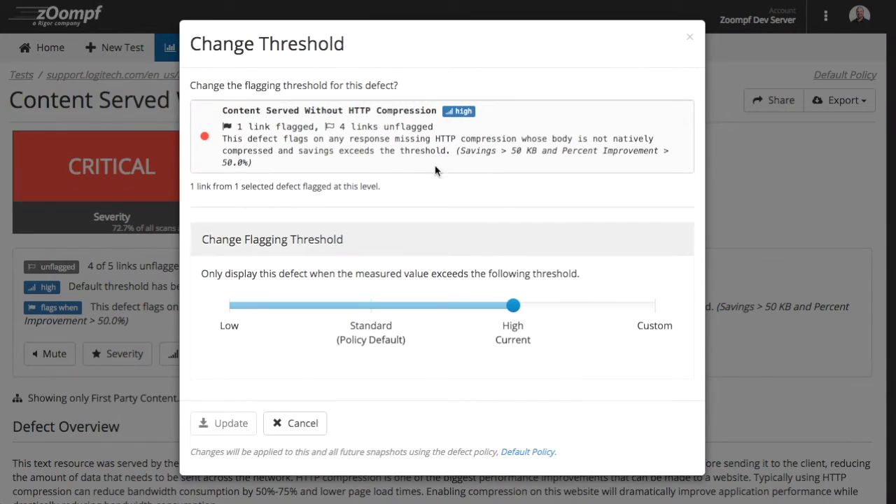
pyautogui.click(650, 306)
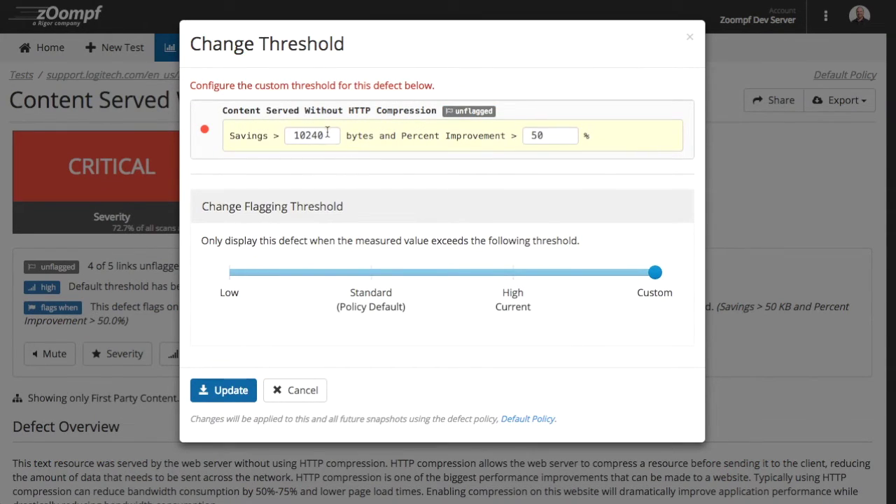
pyautogui.doubleClick(327, 132)
pyautogui.write('100')
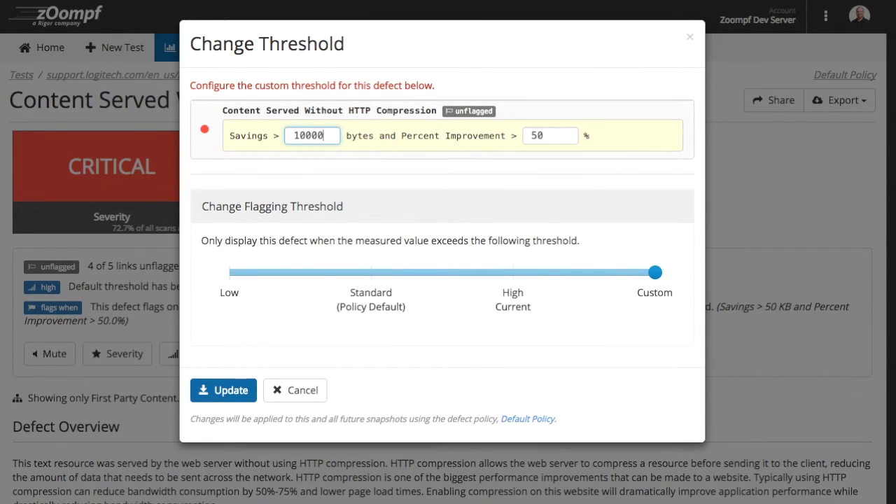
pyautogui.click(217, 389)
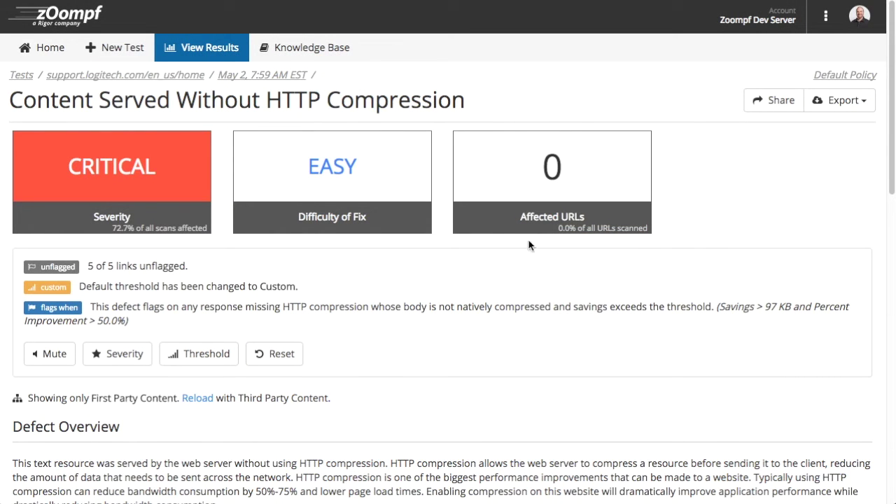
# - Return to the May 2, 7:59 AM snapshot and compare its reported defects with the unflagged performance defects
pyautogui.click(250, 75)
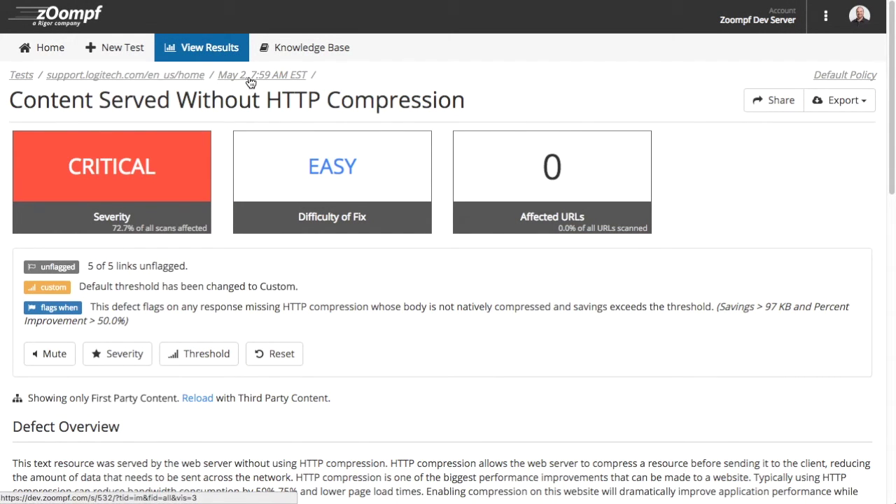
pyautogui.scroll(-4, 281, 324)
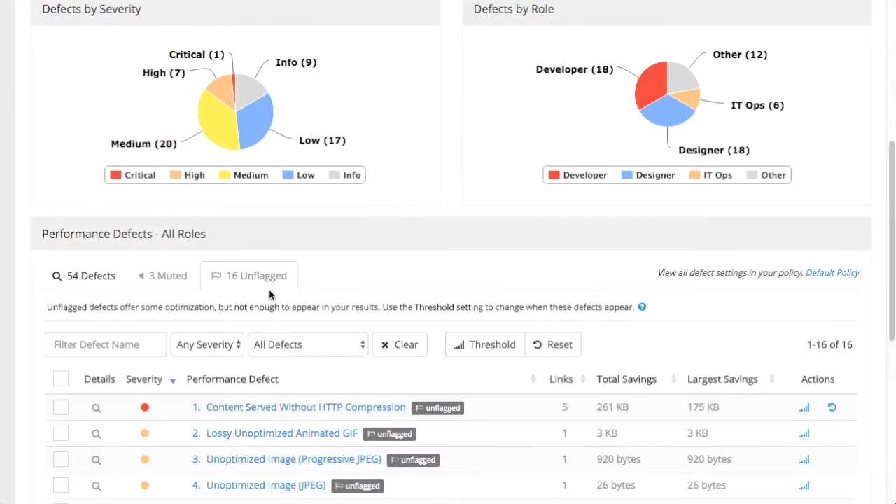
pyautogui.scroll(-2, 222, 253)
pyautogui.click(85, 140)
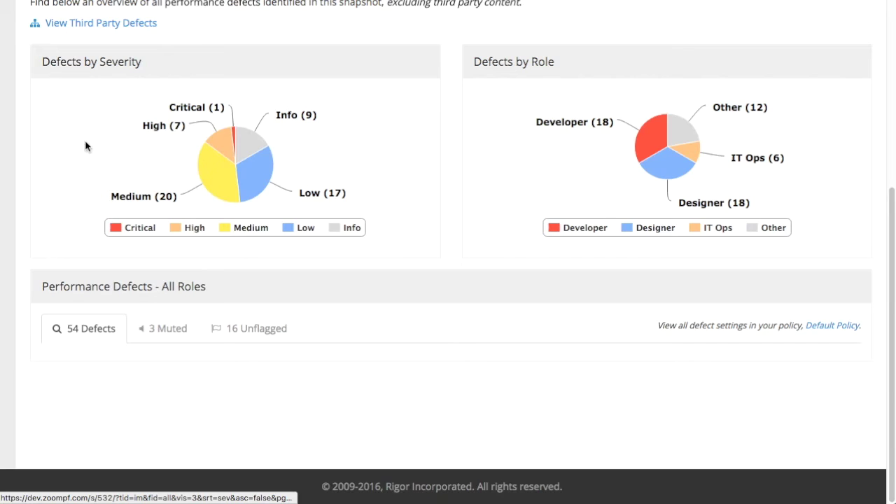
pyautogui.click(254, 339)
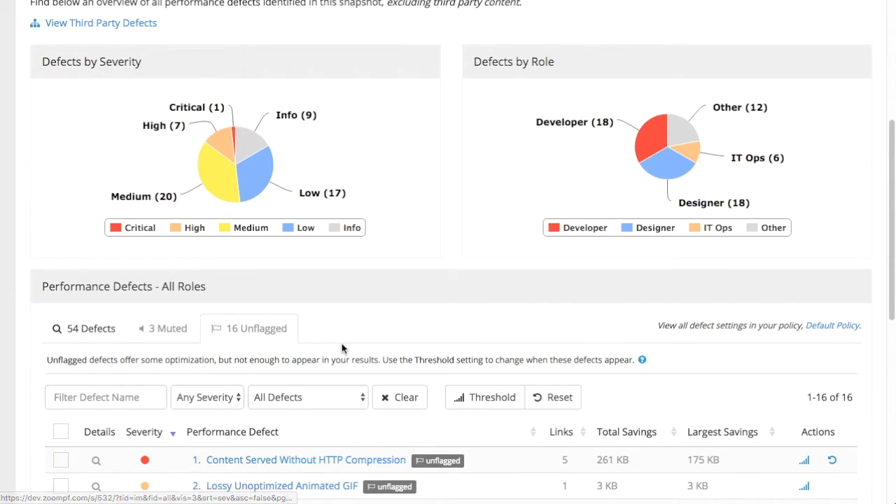
pyautogui.scroll(-3, 198, 216)
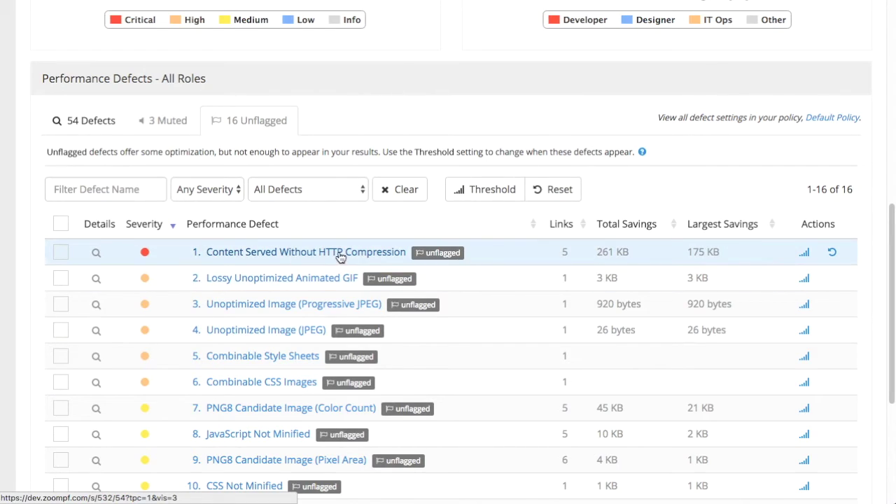
# - Review the list of performance defects still reported for all roles in the snapshot
pyautogui.click(80, 121)
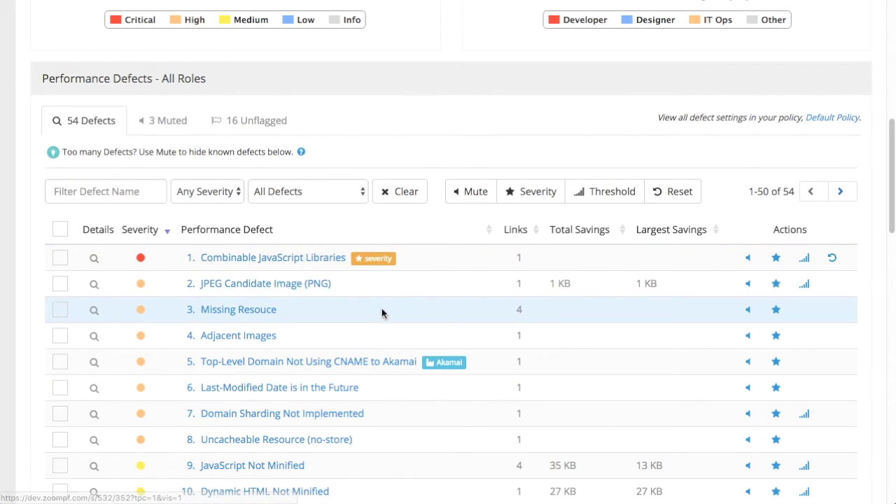
pyautogui.scroll(-1, 421, 316)
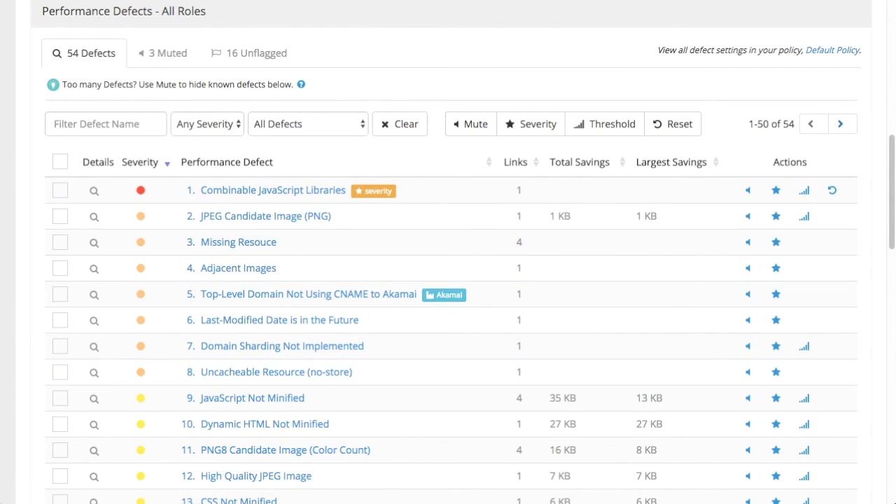
pyautogui.scroll(-1, 269, 317)
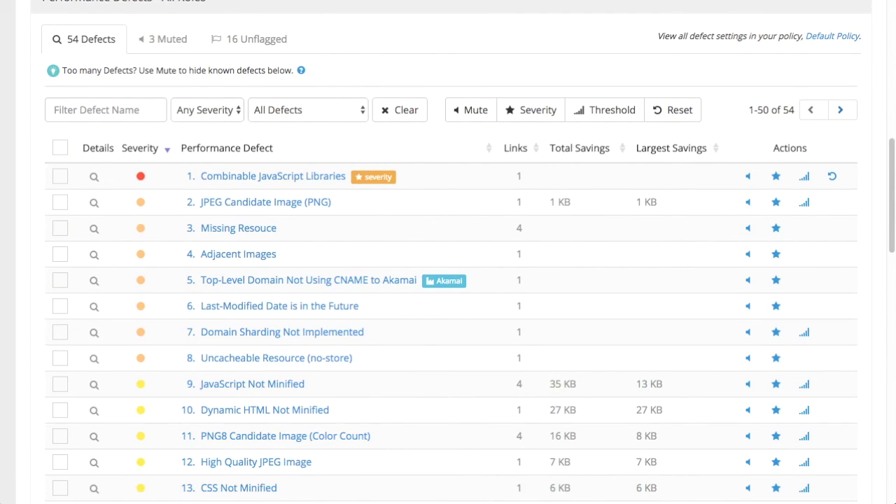